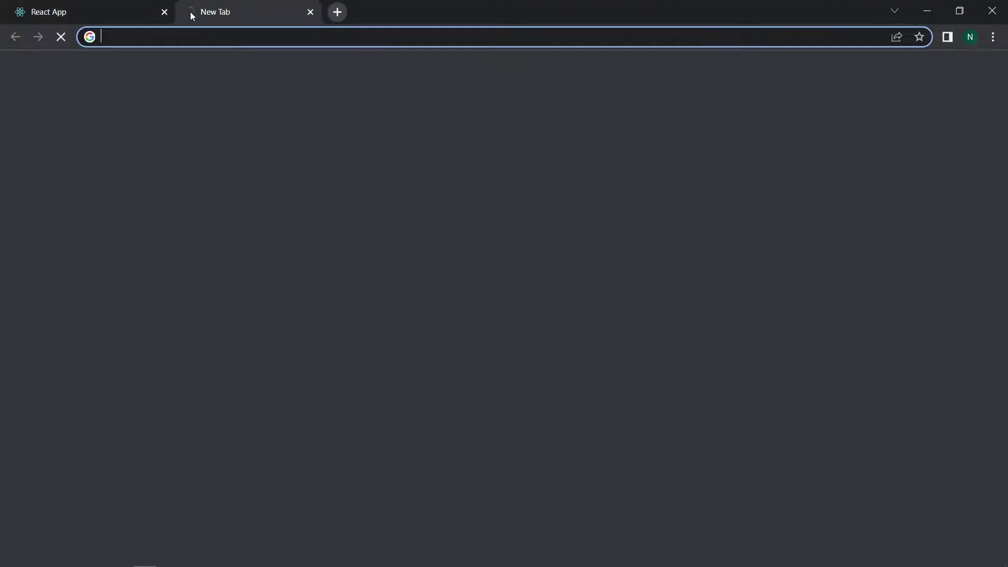
text(mat)
Search Google for 'material ui' in a new tab so that mui.com appears in the results
key(Return)
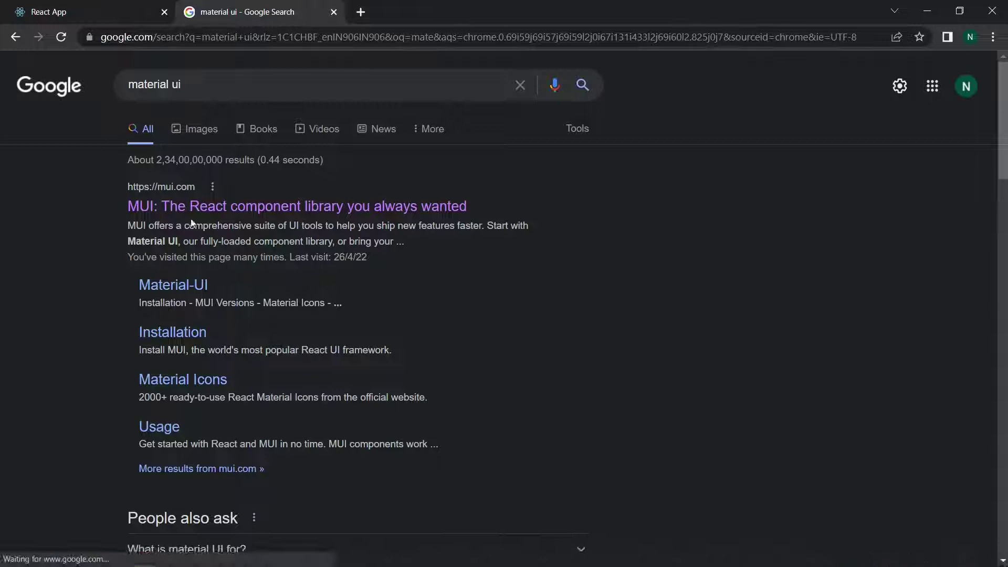
Go to mui.com from the results and copy the homepage's Material UI npm install command
click(331, 207)
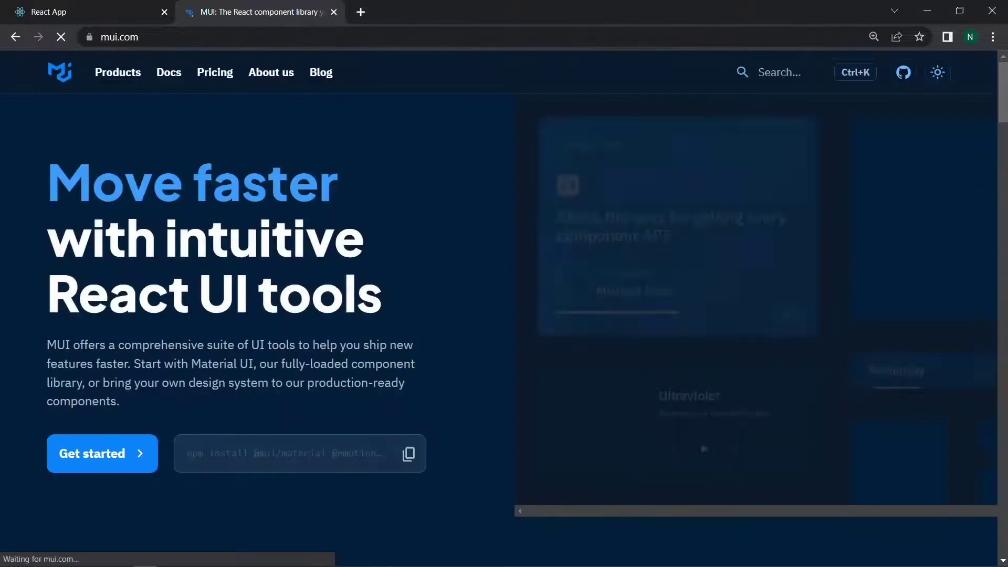
scroll(404, 292, down, 7)
scroll(405, 295, down, 4)
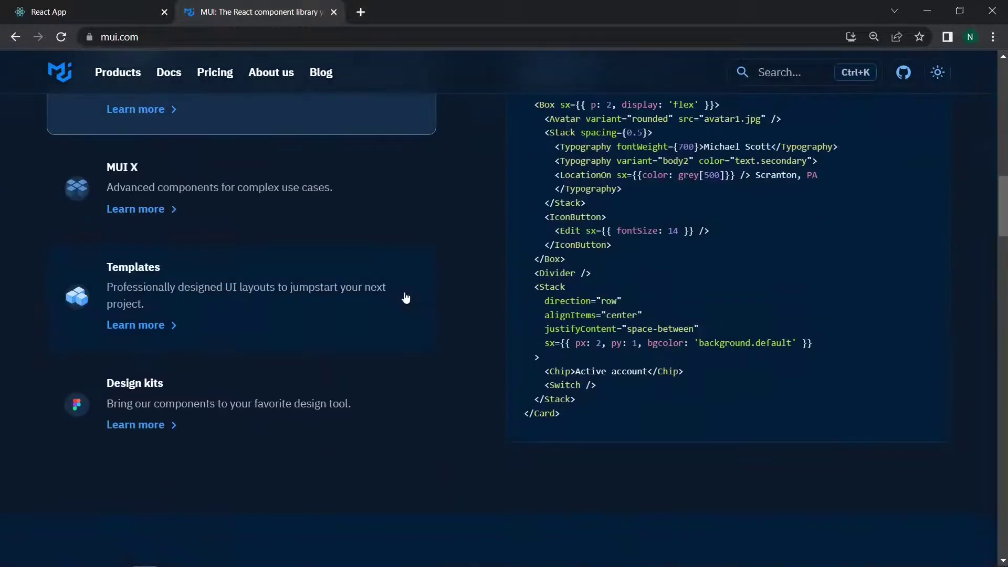
scroll(406, 298, up, 10)
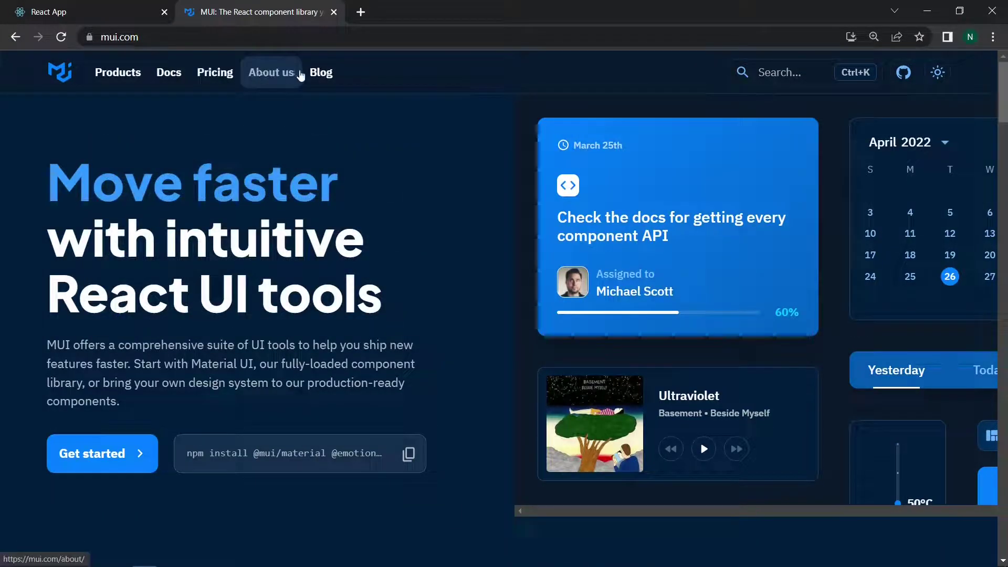
click(767, 75)
click(714, 65)
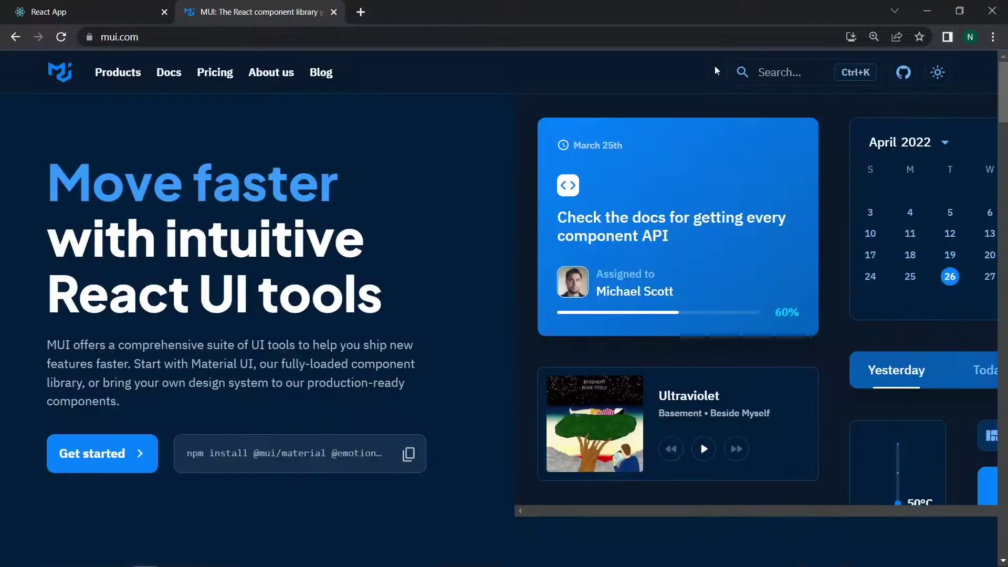
scroll(342, 171, down, 2)
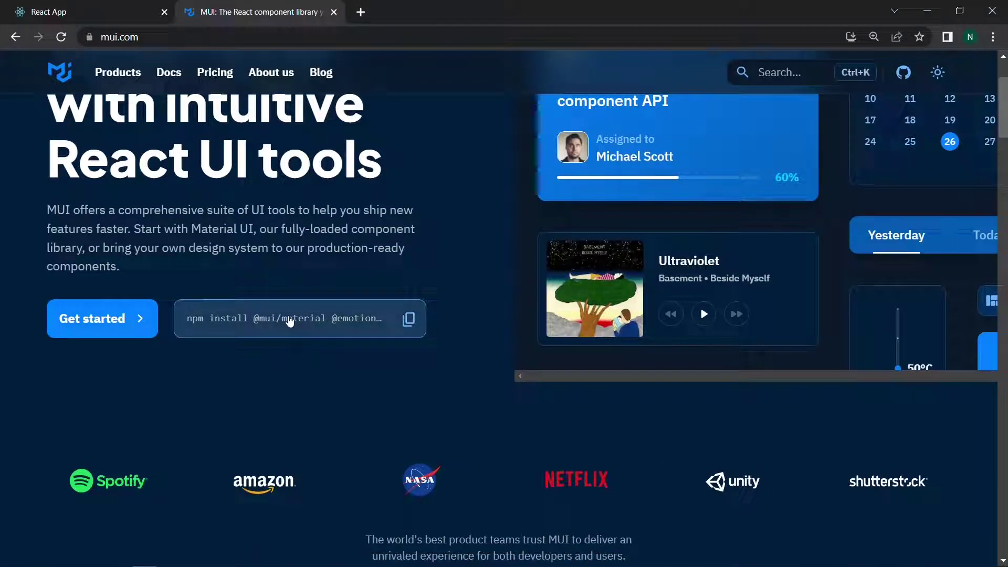
click(412, 326)
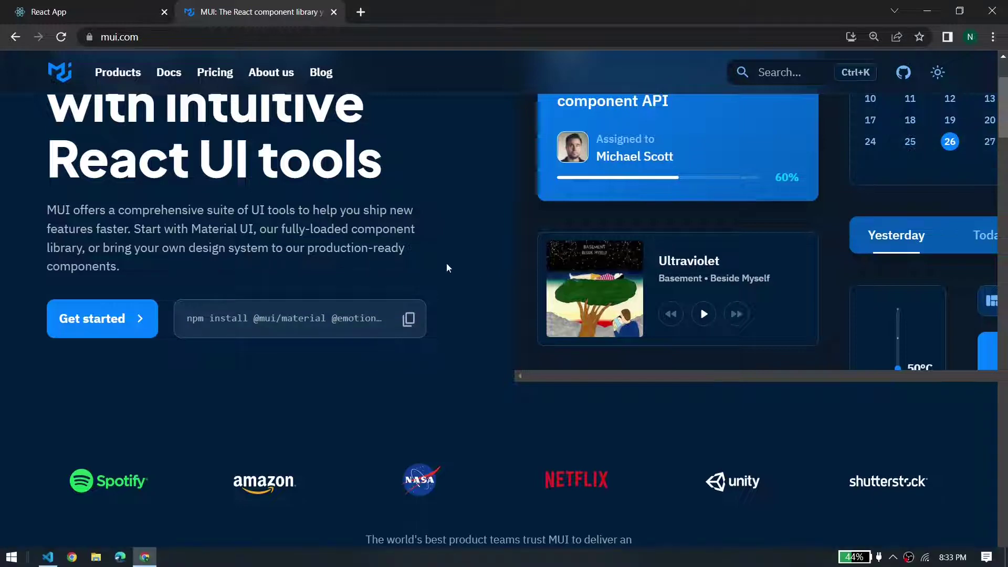
click(409, 320)
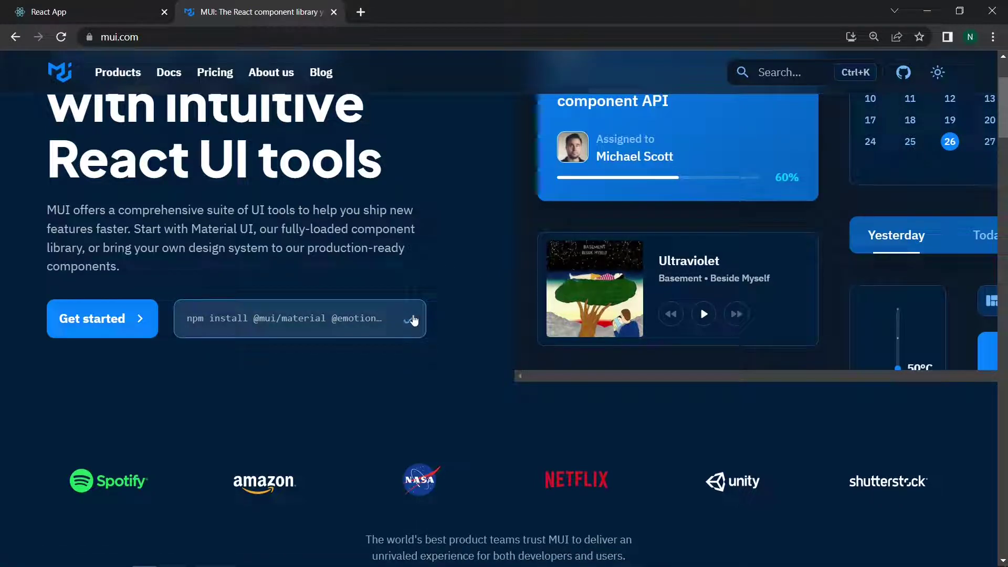
In a new PowerShell terminal, cd into mui-tutorial and run the pasted npm install command
key(alt+Tab)
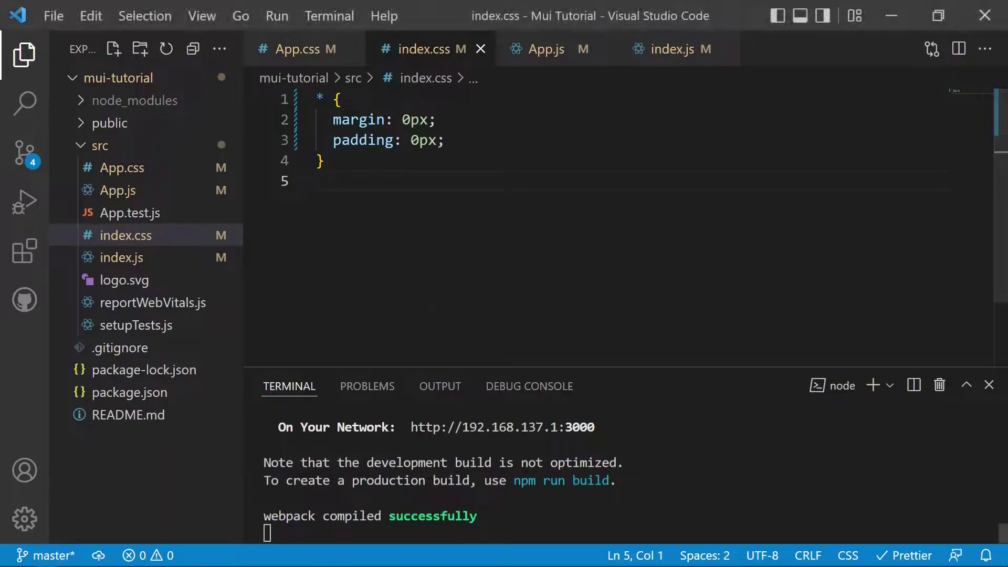
click(871, 385)
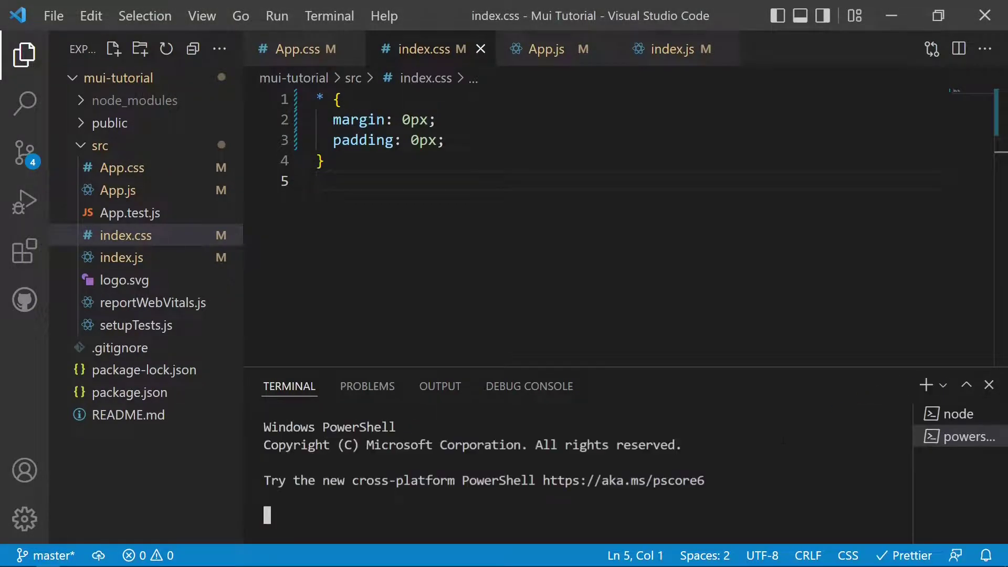
text(cdd .\m)
key(Tab)
key(BackSpace)
key(BackSpace)
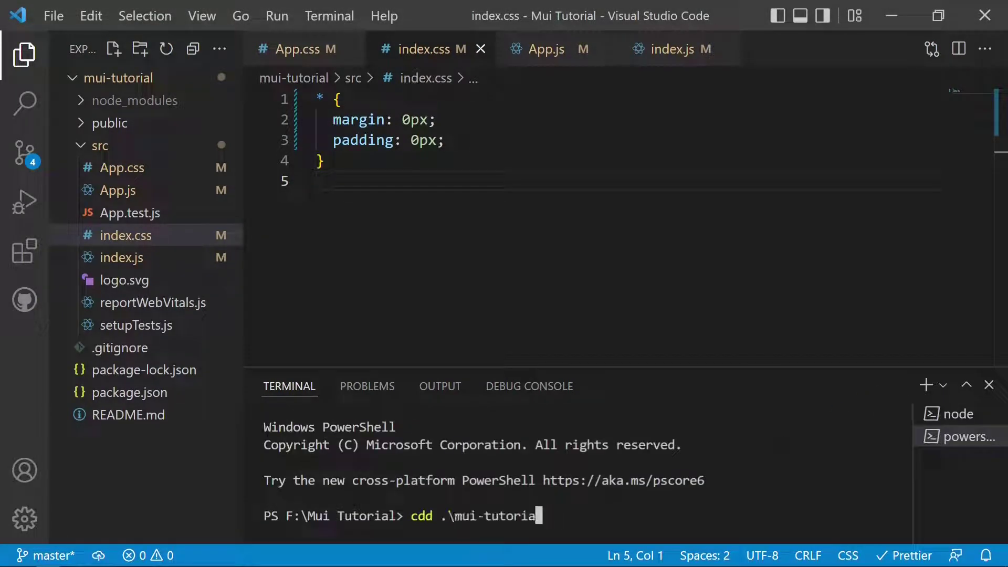
key(BackSpace)
key(BackSpace)
key(BackSpace)
key(ctrl+a)
text(cd .\m)
key(Tab)
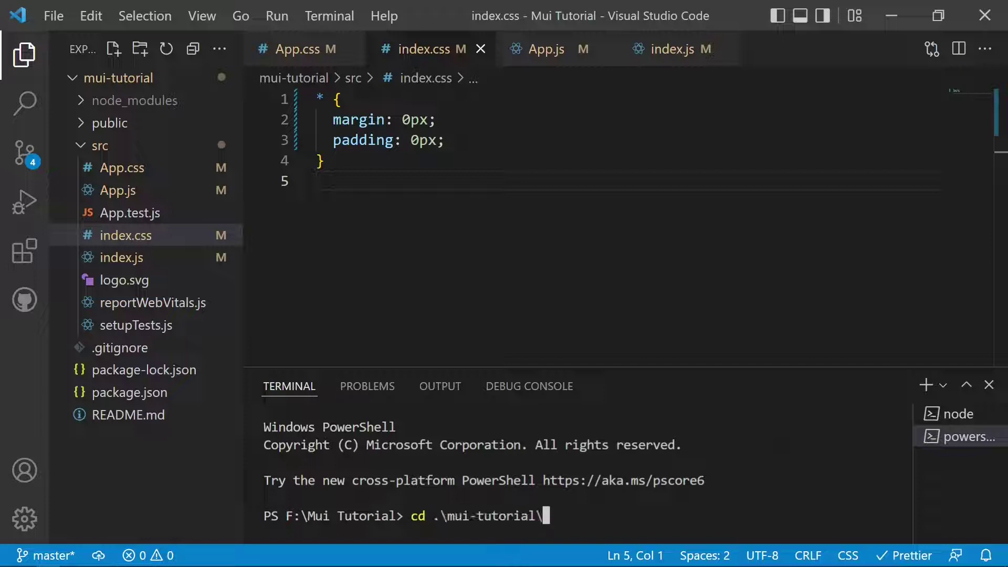
key(Return)
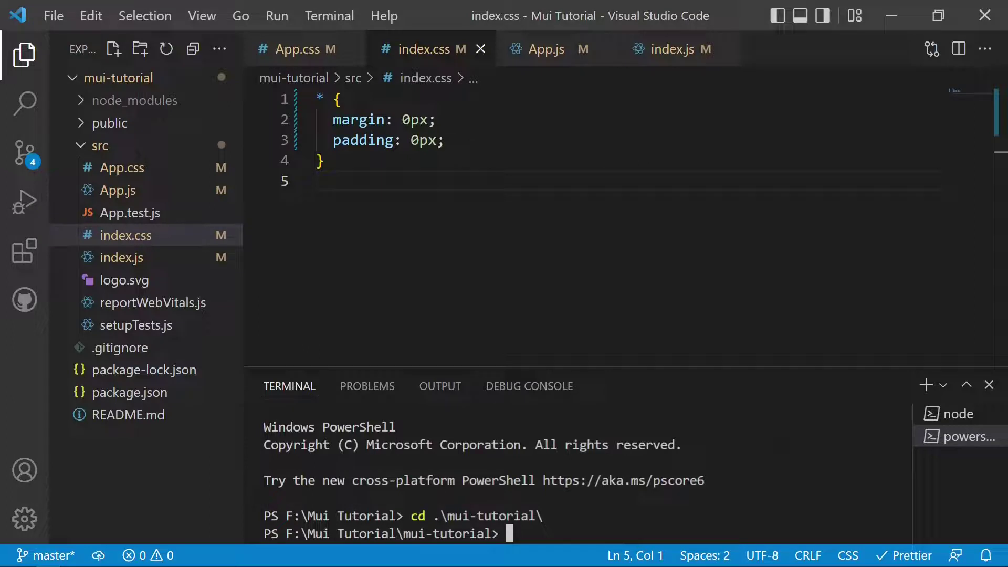
text(npm install @mui/material @emotion/react @emotion/styled)
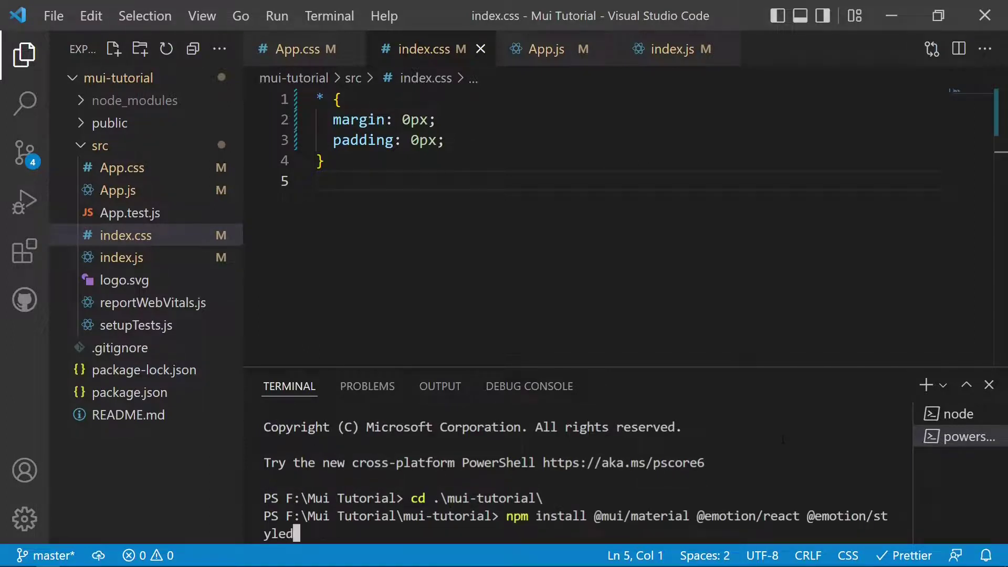
key(Return)
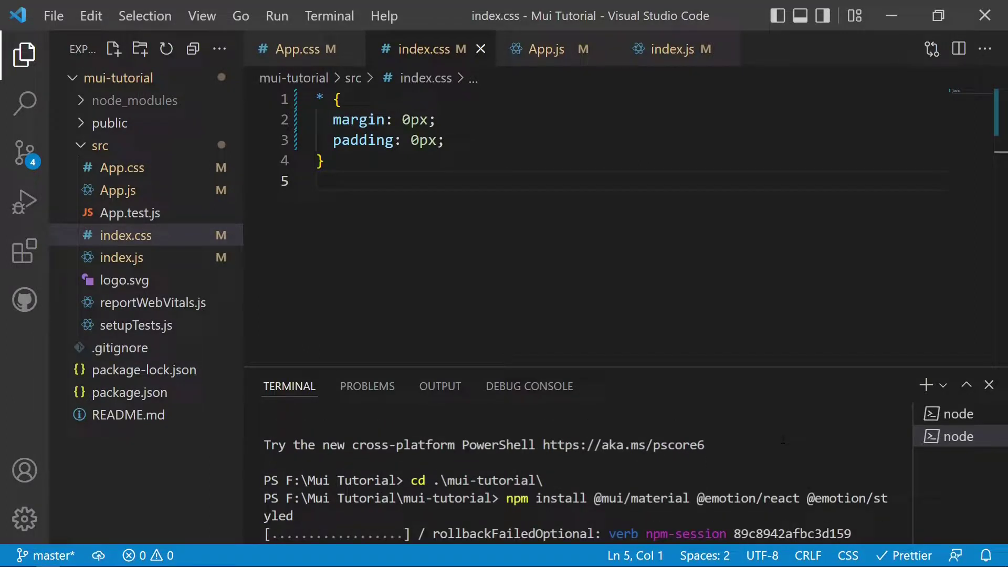